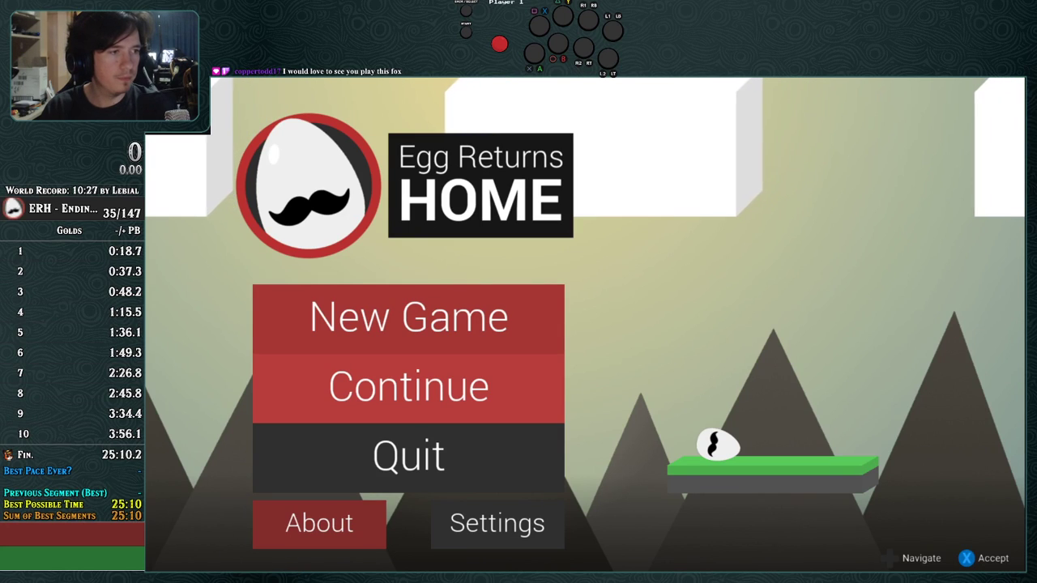
- Choose New Game on the title menu to bring up the difficulty choice
key(Down)
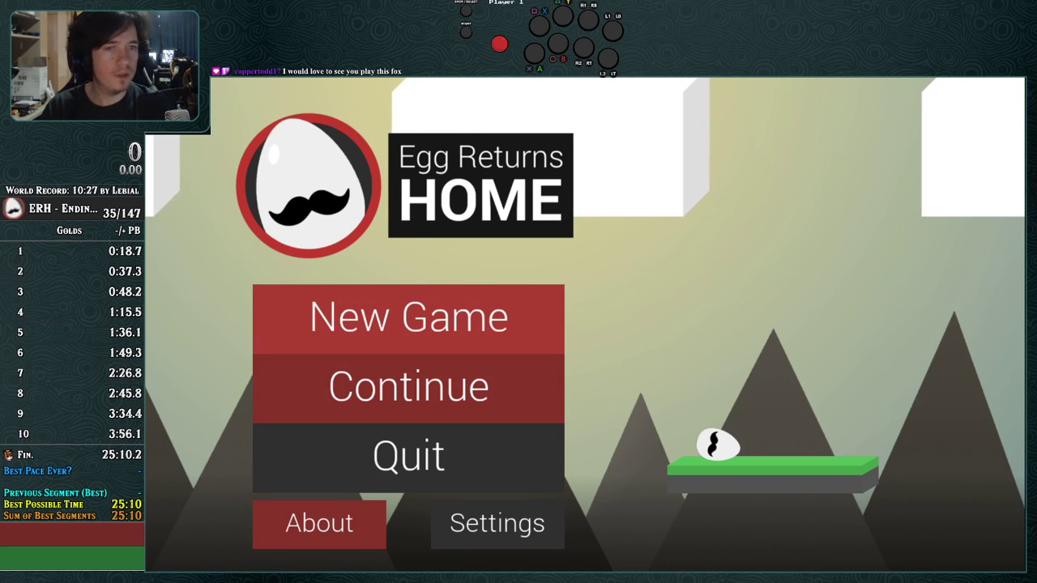
key(Up)
key(Return)
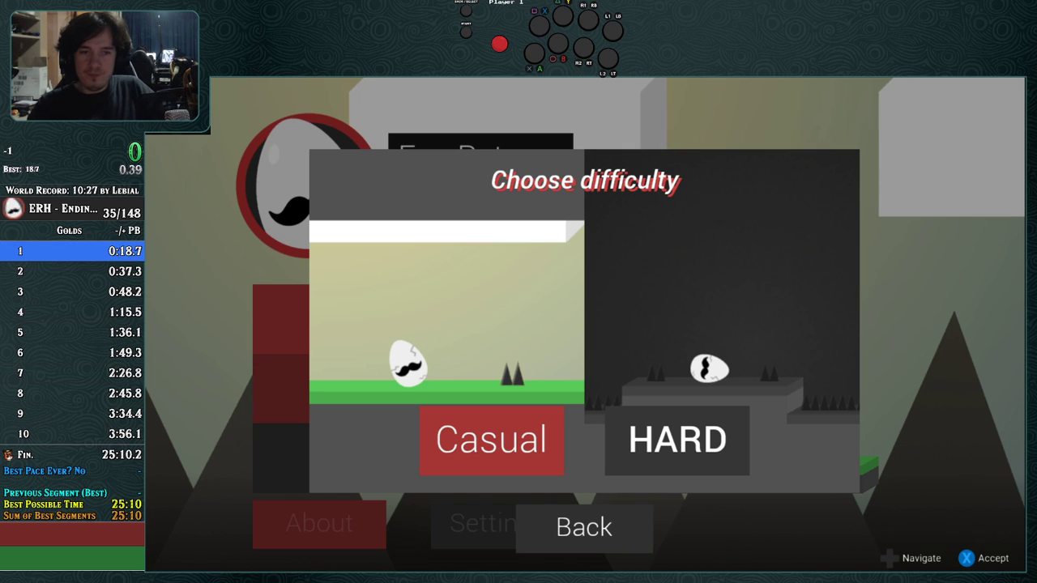
- Confirm the difficulty, then pause and restart the level to push on through levels 7 and 8
key(Return)
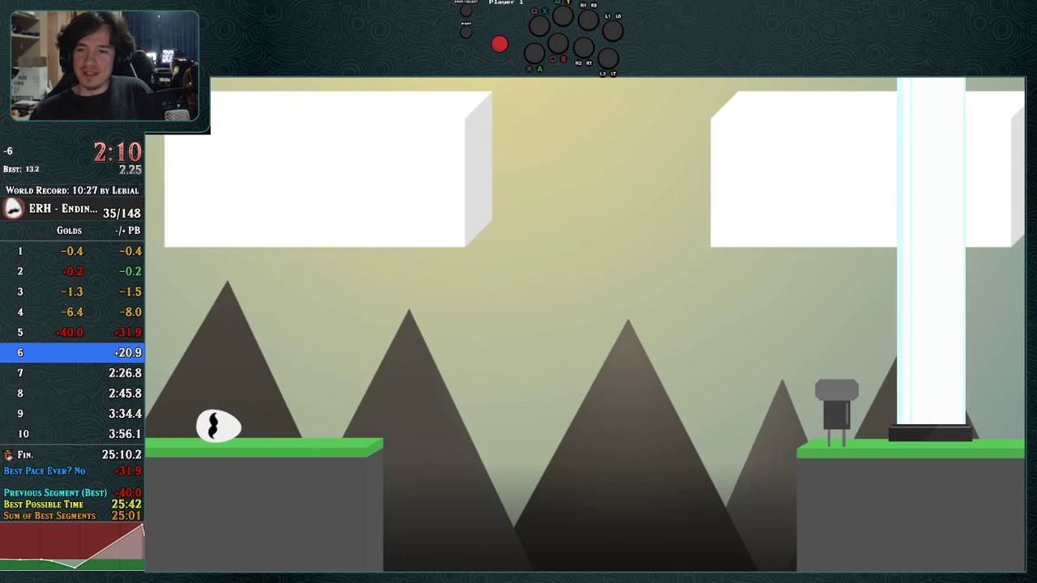
key(Escape)
key(Escape)
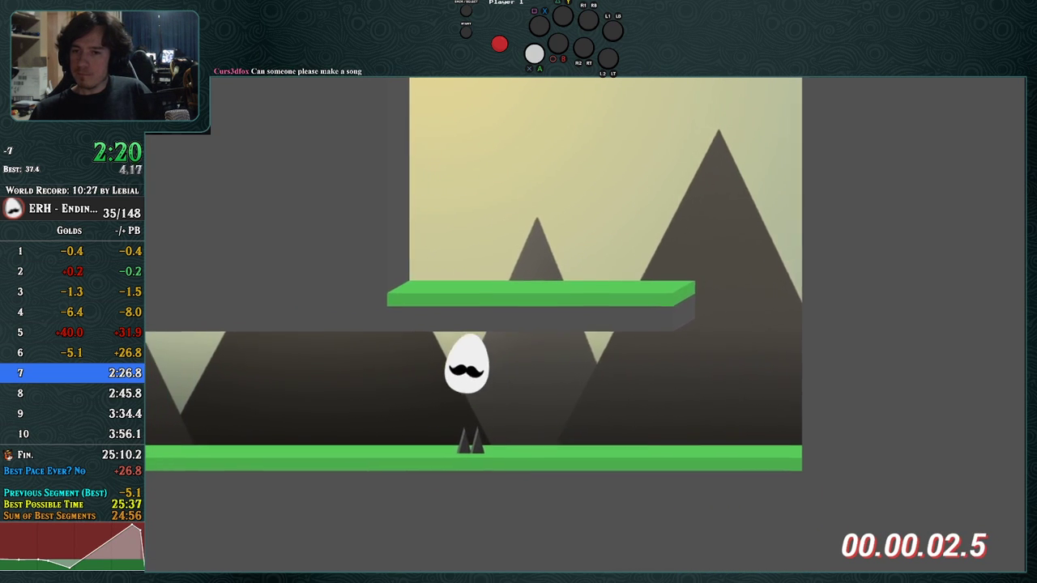
key(r)
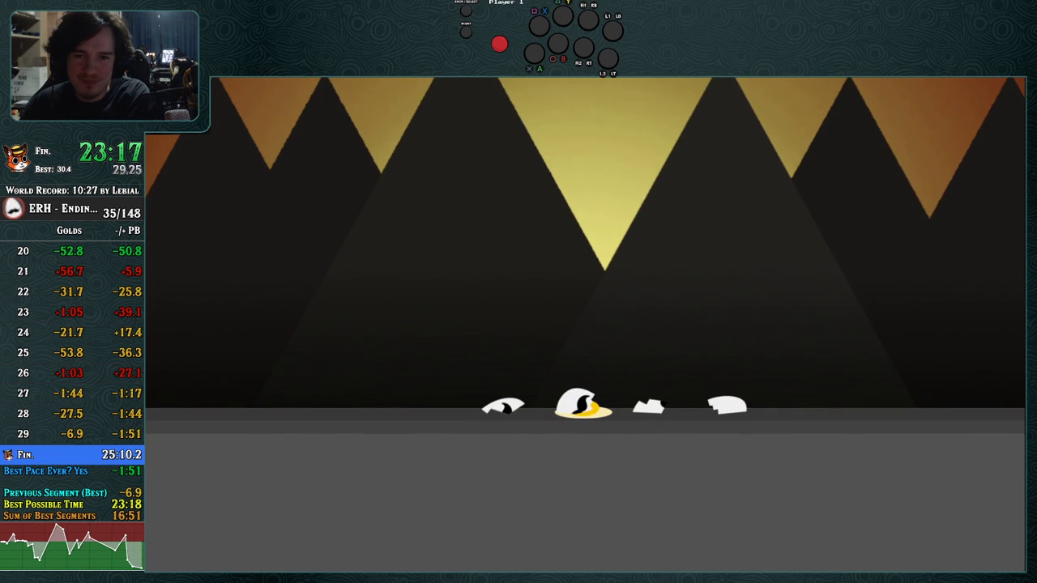
- Record the final split with the keypad 1 hotkey, stopping the timer at 23:17
key(KP_1)
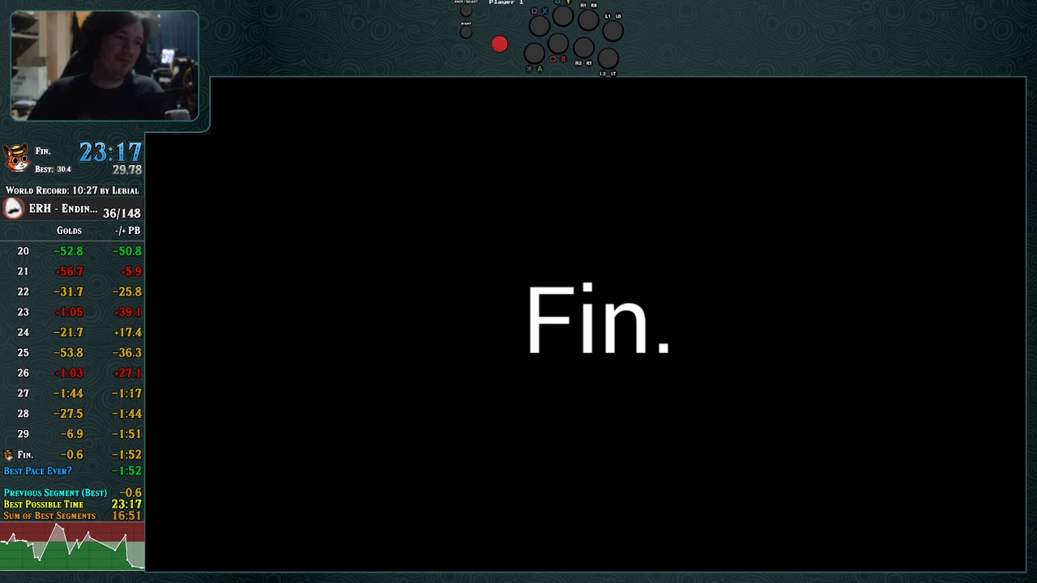